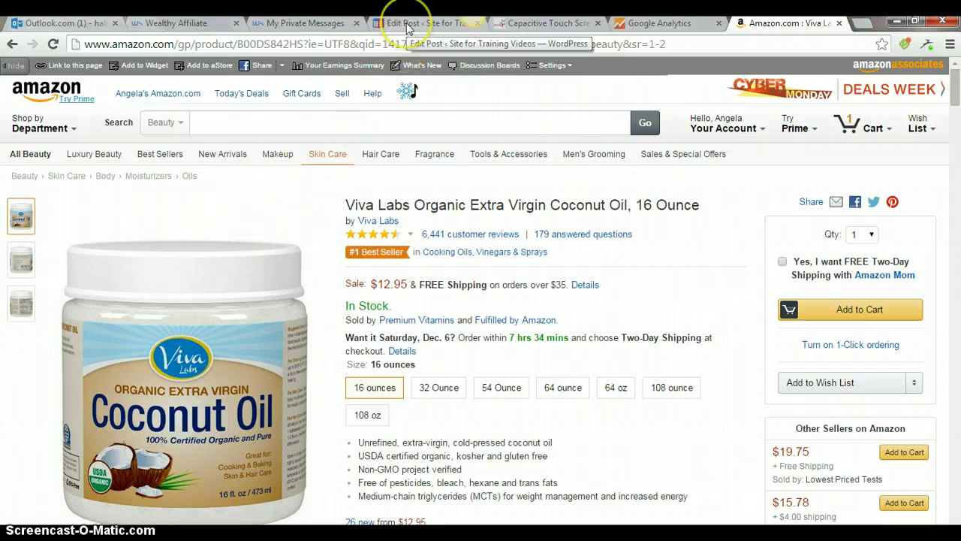
Step: Look through the ProntoTec 9 Inch tablet review page and its $72.99 Amazon product box
{"action": "left_click", "coordinate": [532, 27]}
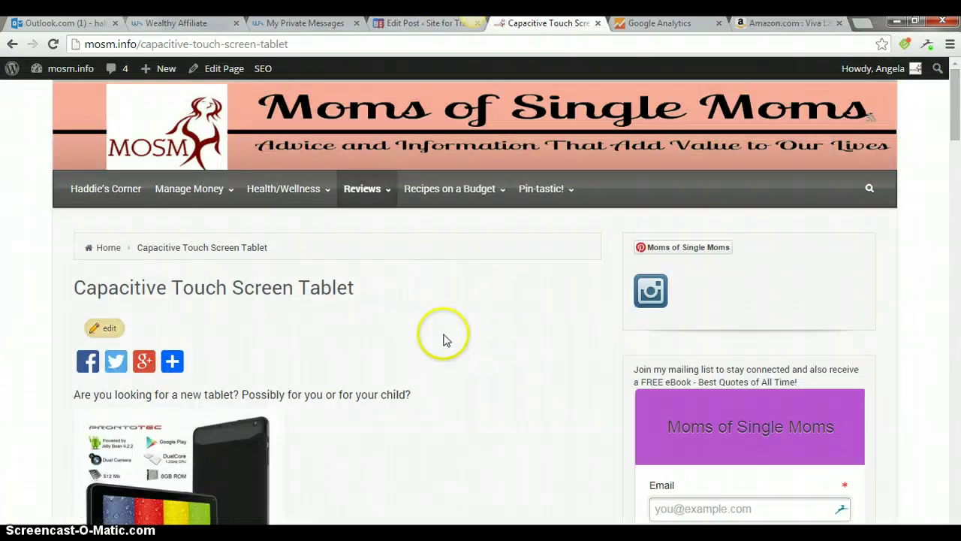
{"action": "scroll", "coordinate": [473, 391], "scroll_direction": "down", "scroll_amount": 1}
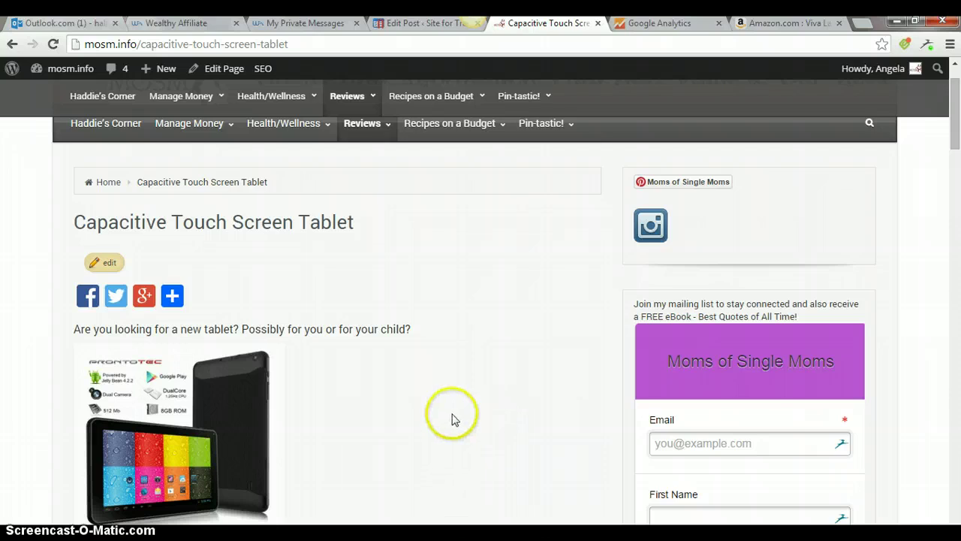
{"action": "scroll", "coordinate": [498, 382], "scroll_direction": "down", "scroll_amount": 5}
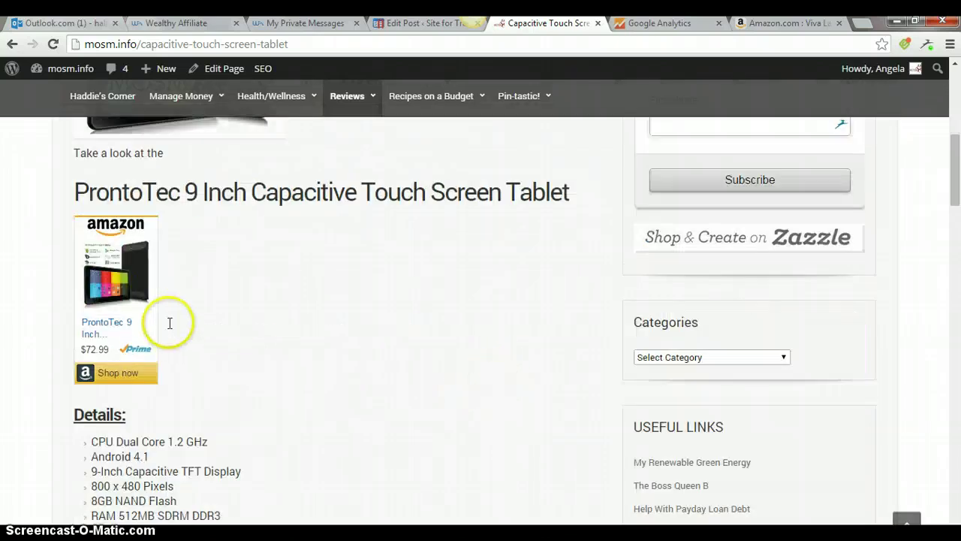
{"action": "scroll", "coordinate": [75, 266], "scroll_direction": "down", "scroll_amount": 4}
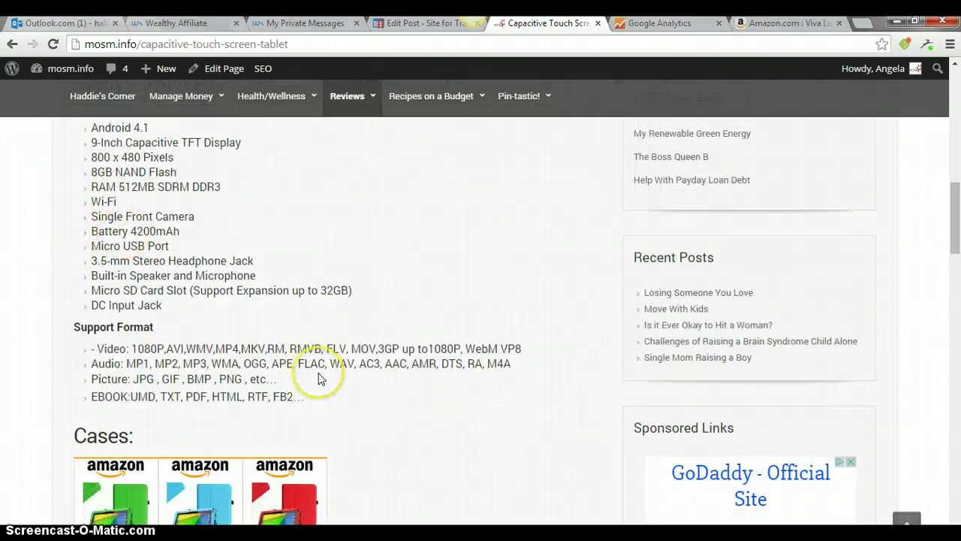
{"action": "scroll", "coordinate": [318, 379], "scroll_direction": "up", "scroll_amount": 2}
{"action": "scroll", "coordinate": [230, 271], "scroll_direction": "up", "scroll_amount": 1}
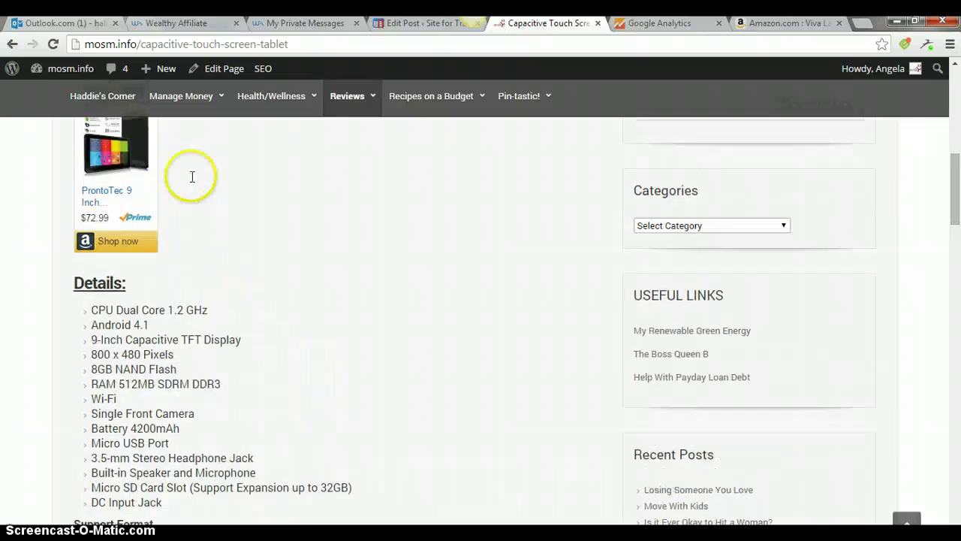
{"action": "scroll", "coordinate": [180, 293], "scroll_direction": "up", "scroll_amount": 1}
{"action": "scroll", "coordinate": [90, 304], "scroll_direction": "up", "scroll_amount": 2}
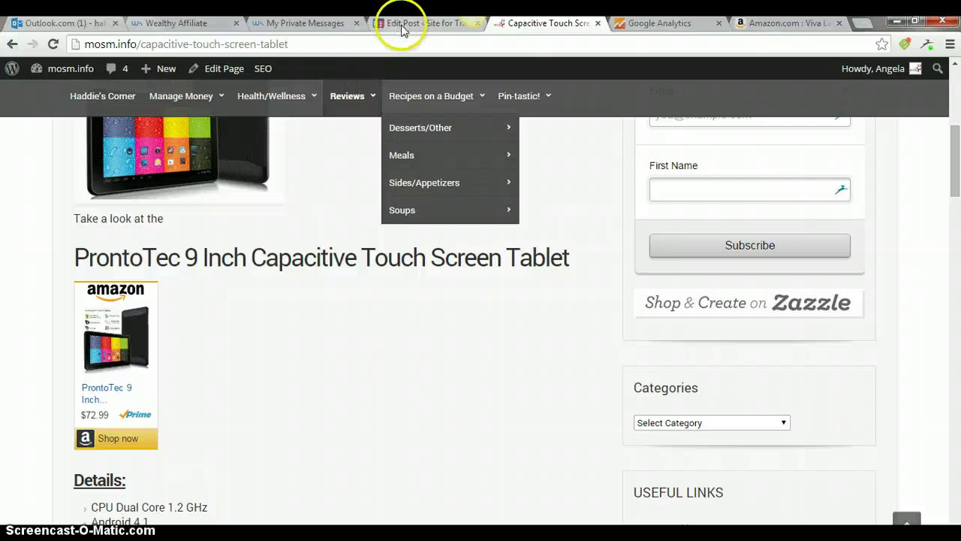
Step: Go from the post editor to the Amazon page for Viva Labs Organic Extra Virgin Coconut Oil, 16 Ounce
{"action": "key", "text": "ctrl+shift+Tab"}
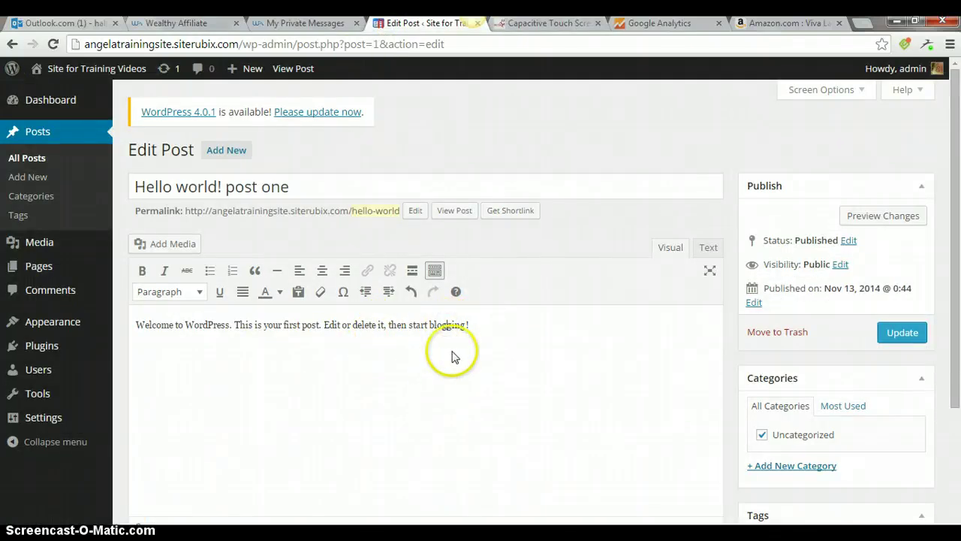
{"action": "left_click", "coordinate": [781, 24]}
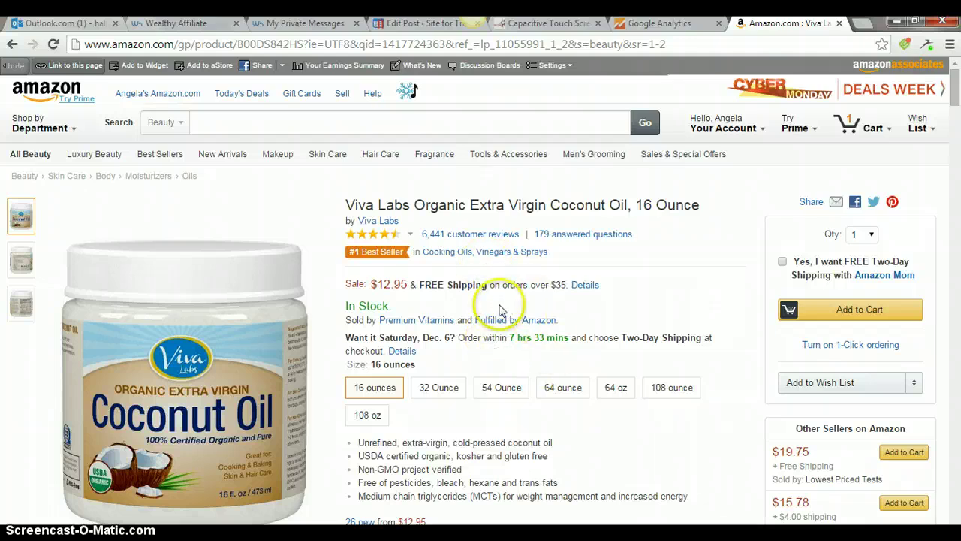
Step: Reload the Amazon page and clear the default Link Text in SiteStripe's text-only link builder
{"action": "key", "text": "F5"}
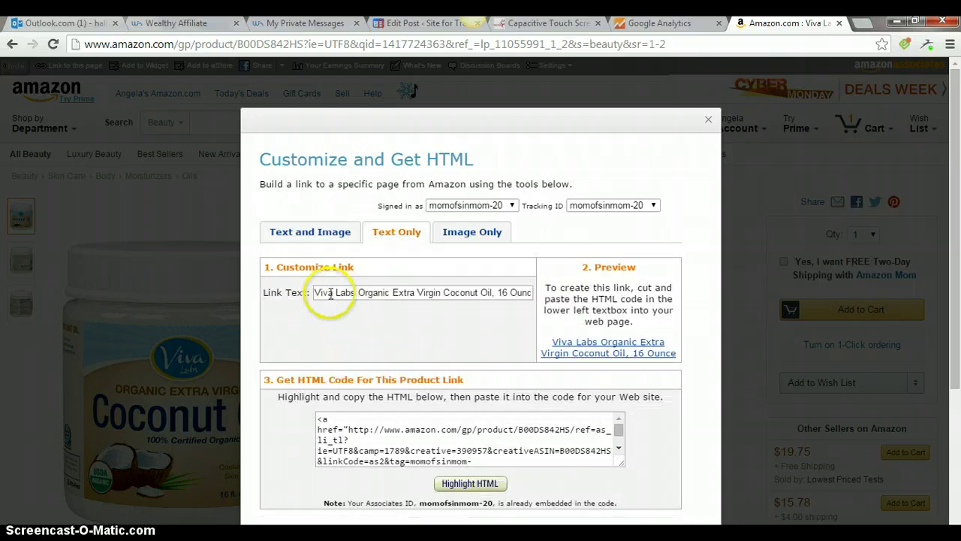
{"action": "left_click_drag", "start_coordinate": [315, 293], "coordinate": [440, 293]}
{"action": "left_click_drag", "start_coordinate": [532, 292], "coordinate": [560, 291]}
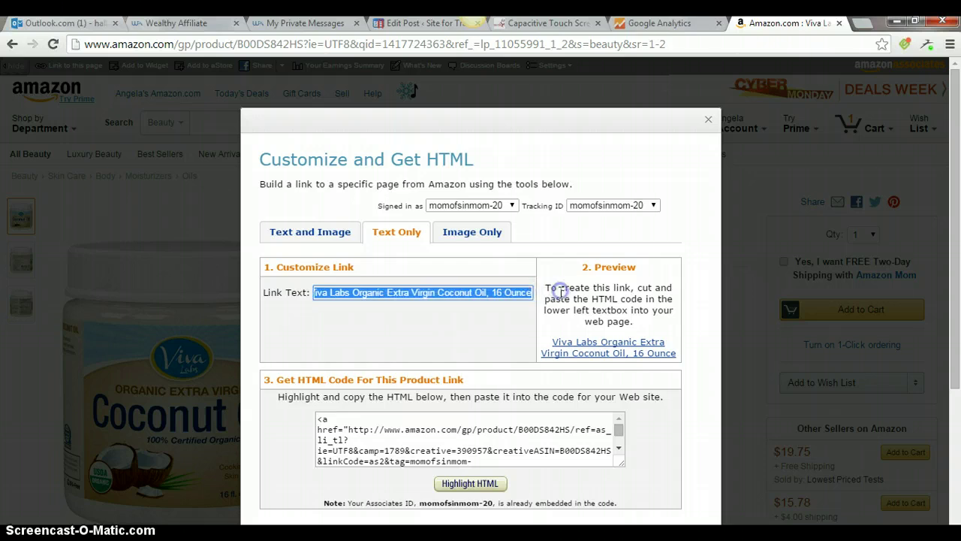
{"action": "key", "text": "BackSpace"}
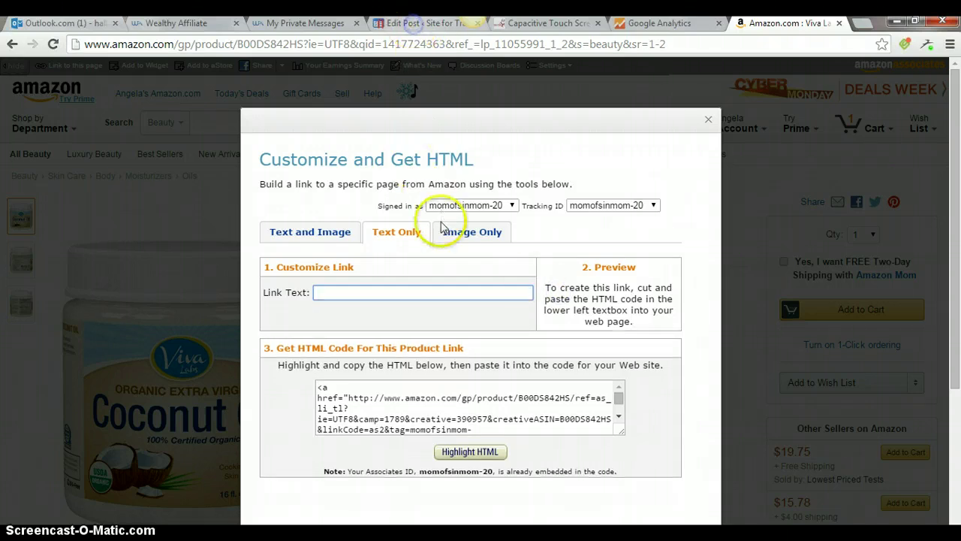
Step: Use 'blogging' from the post as the link text and highlight the generated HTML for copying
{"action": "key", "text": "ctrl+4"}
{"action": "left_click", "coordinate": [448, 324]}
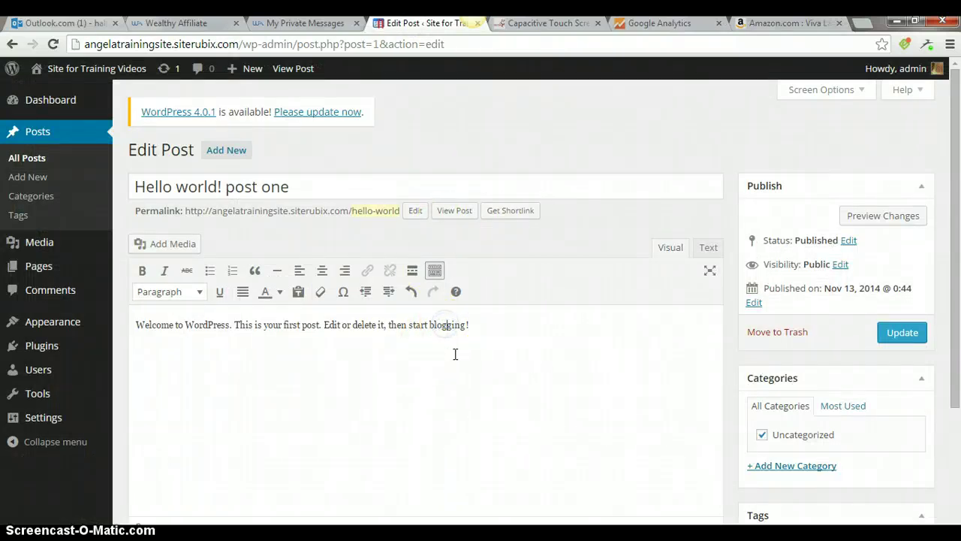
{"action": "key", "text": "ctrl+shift+Left"}
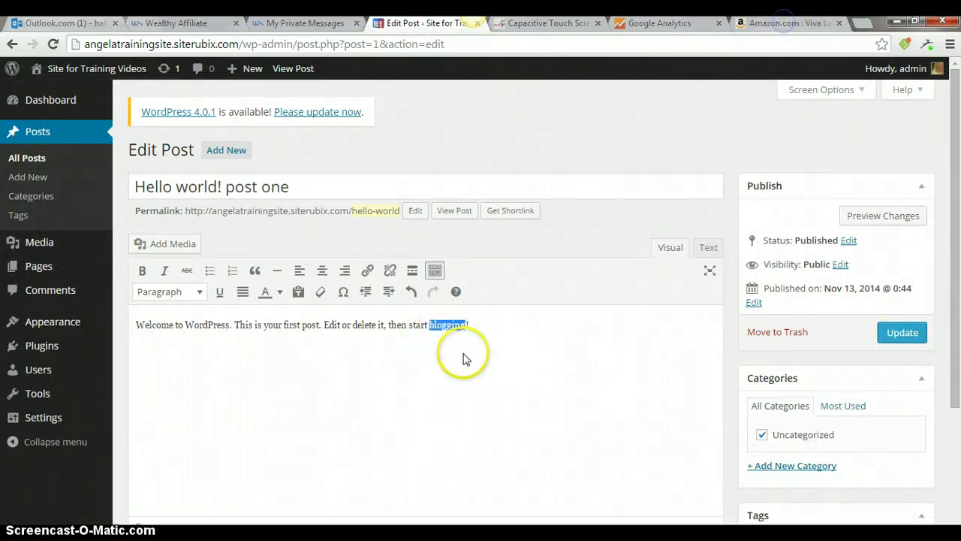
{"action": "key", "text": "ctrl+7"}
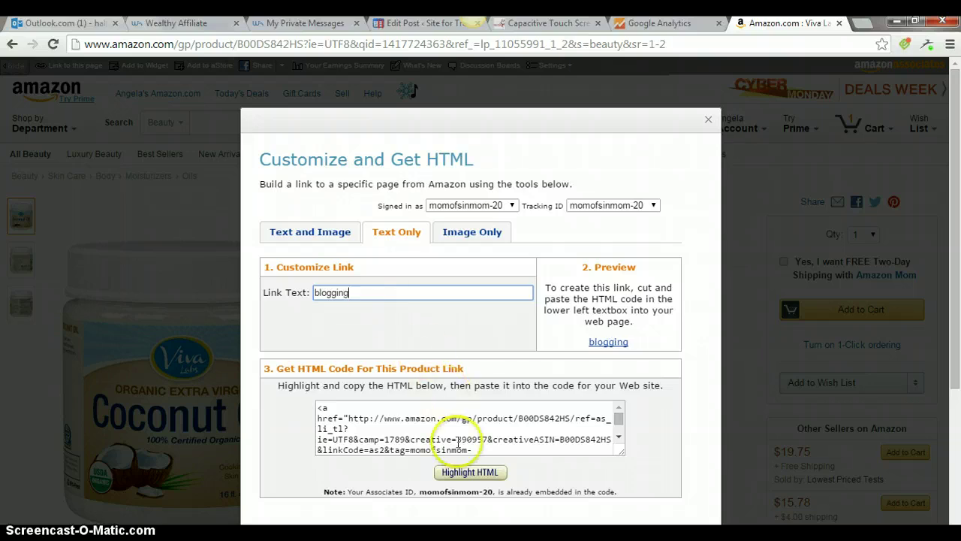
{"action": "left_click", "coordinate": [467, 473]}
{"action": "left_click", "coordinate": [464, 476]}
{"action": "key", "text": "ctrl+c"}
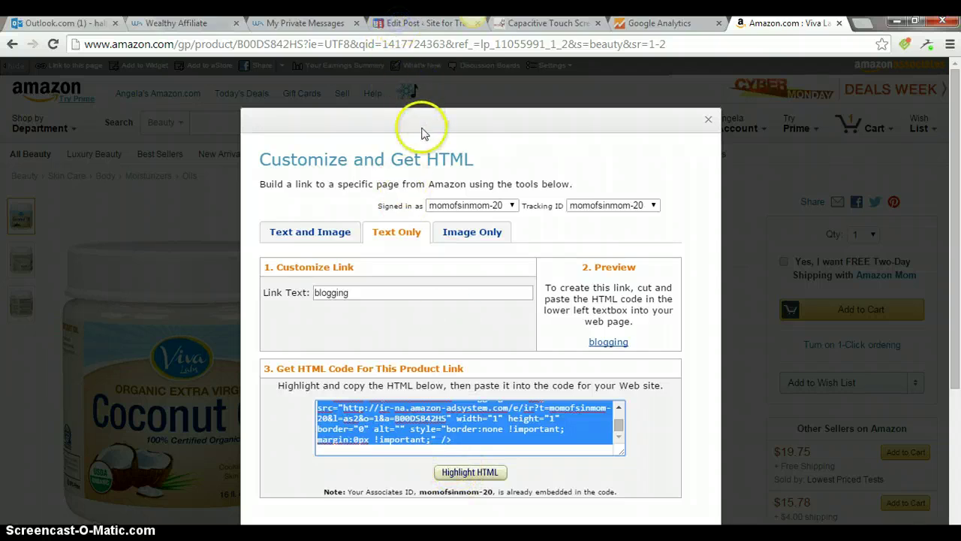
{"action": "left_click", "coordinate": [399, 23]}
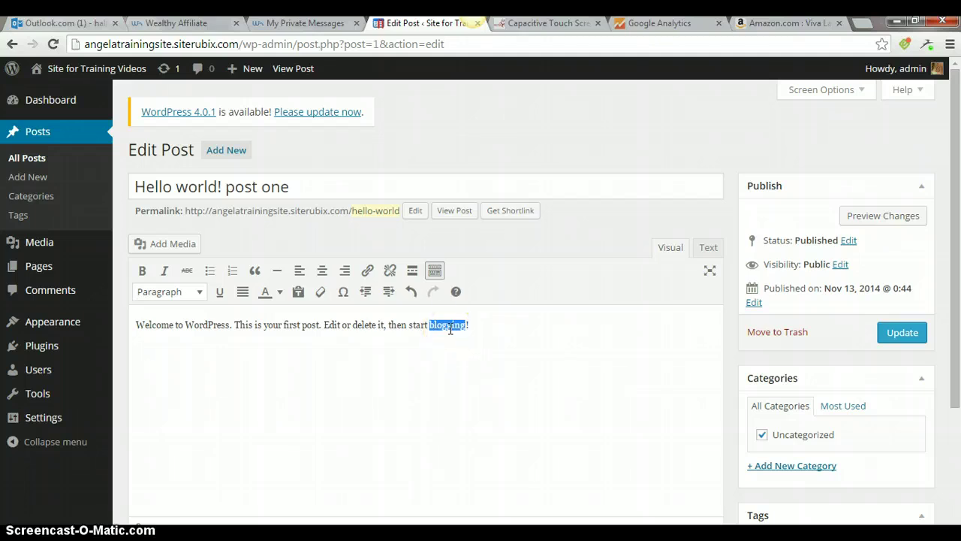
Step: Mark the spot in the post with an 'x' and switch the editor to the Text (HTML) view
{"action": "left_click", "coordinate": [639, 323]}
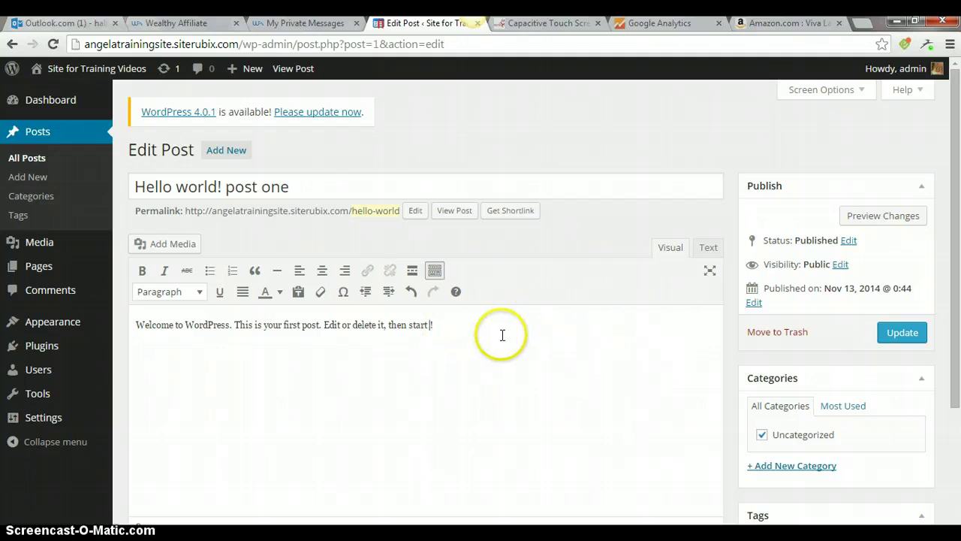
{"action": "type", "text": "x"}
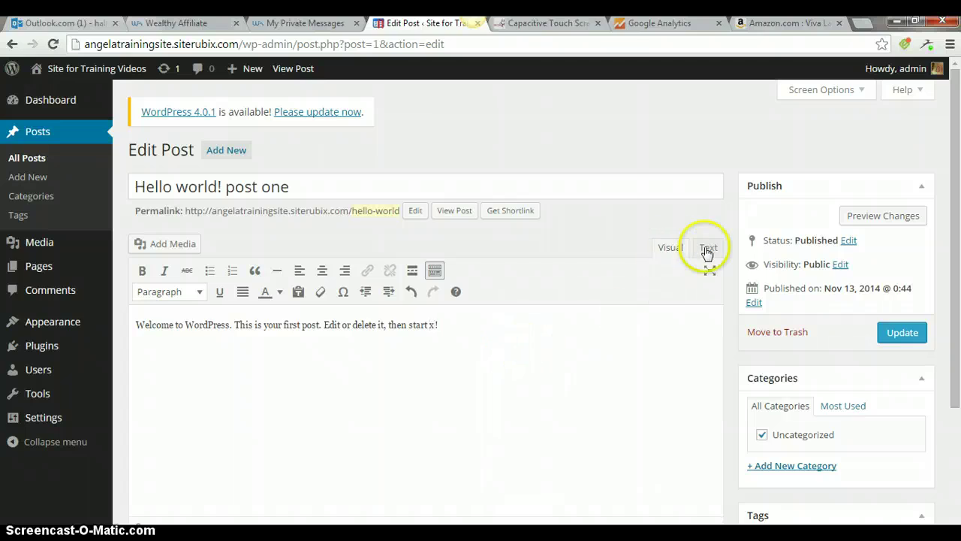
{"action": "left_click", "coordinate": [707, 250]}
{"action": "left_click", "coordinate": [709, 249]}
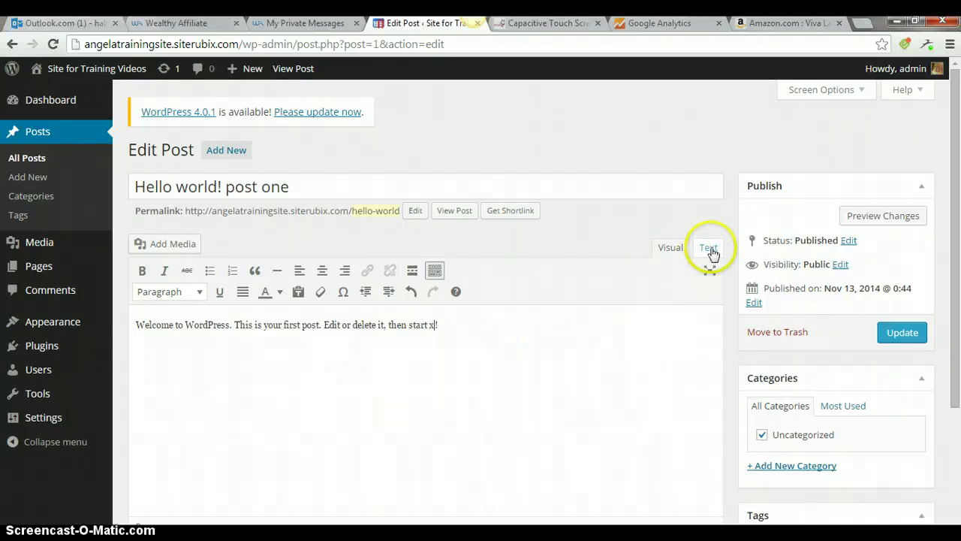
{"action": "left_click", "coordinate": [603, 361]}
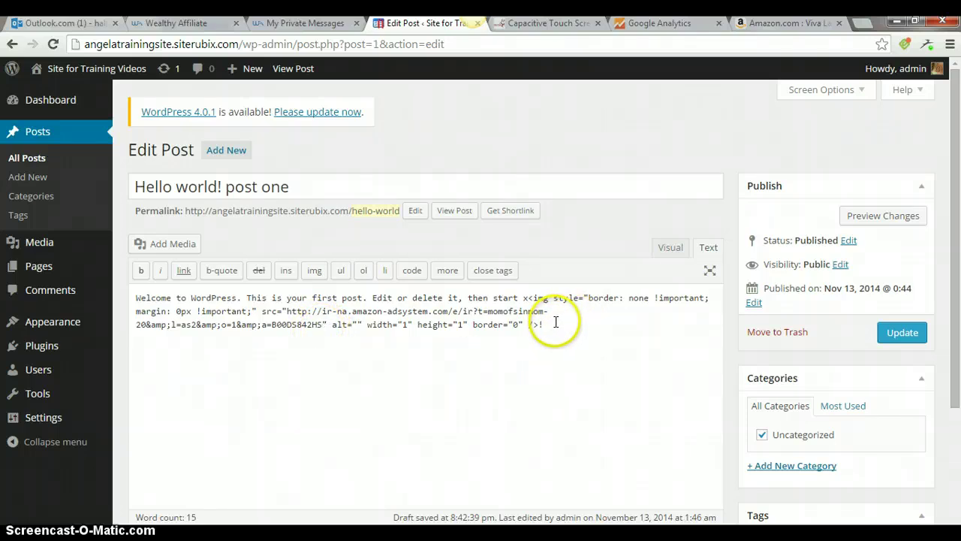
Step: Replace the old Amazon image code with the pasted SiteStripe 'blogging' link HTML
{"action": "left_click", "coordinate": [530, 299]}
{"action": "left_click", "coordinate": [522, 299], "text": "shift"}
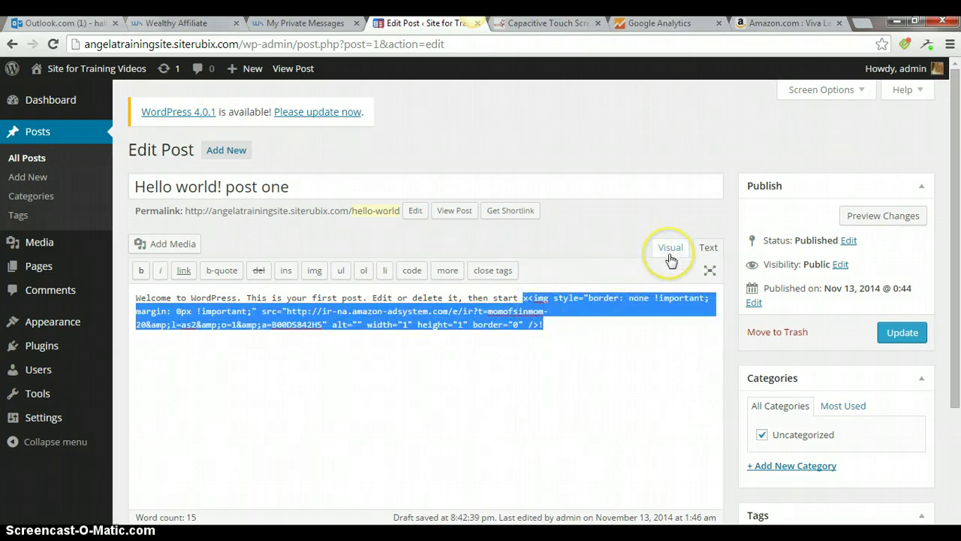
{"action": "key", "text": "Delete"}
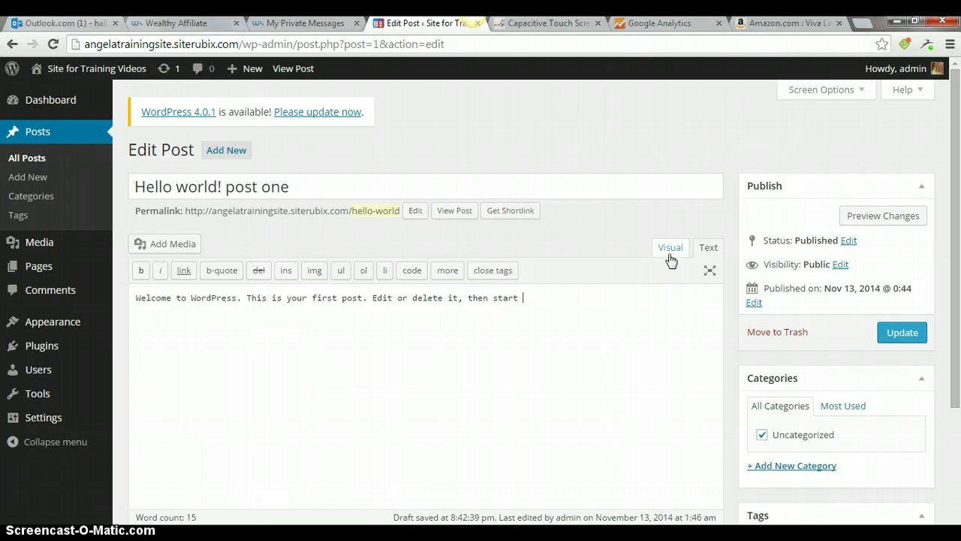
{"action": "key", "text": "ctrl+v"}
Step: Preview the post and follow the 'blogging' link to the Viva Labs coconut oil page
{"action": "left_click", "coordinate": [670, 248]}
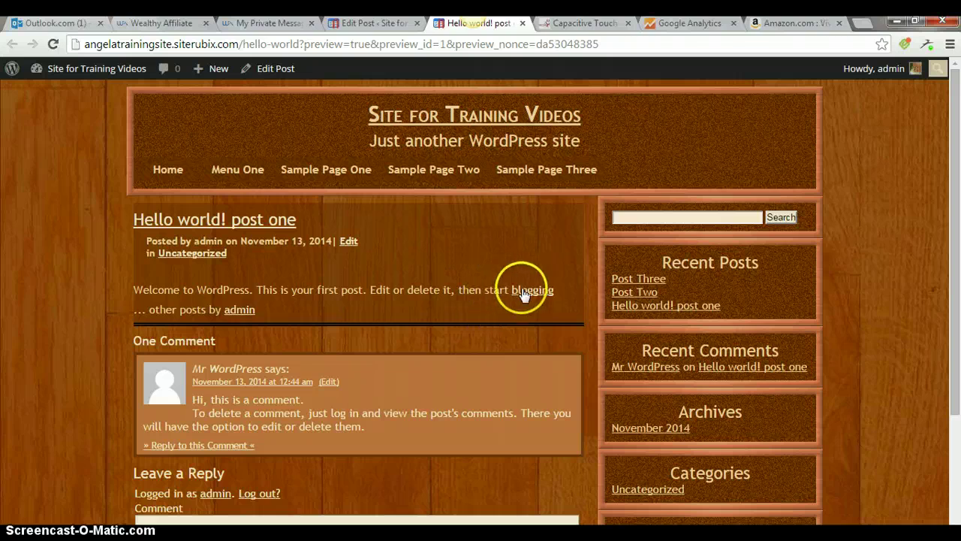
{"action": "left_click", "coordinate": [535, 298]}
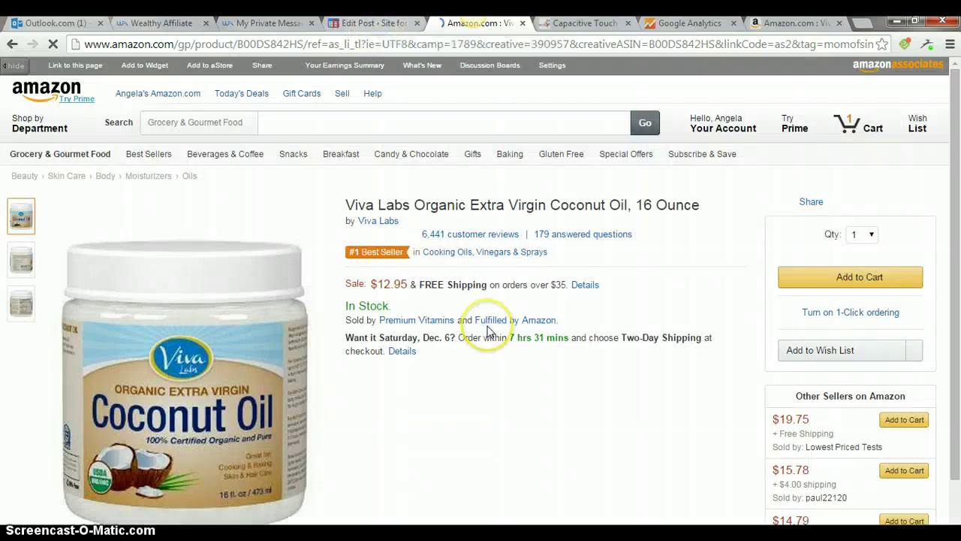
Step: In the Text view, paste target="_blank" into the blogging <a> tag and delete the stray copy below
{"action": "key", "text": "ctrl+shift+Tab"}
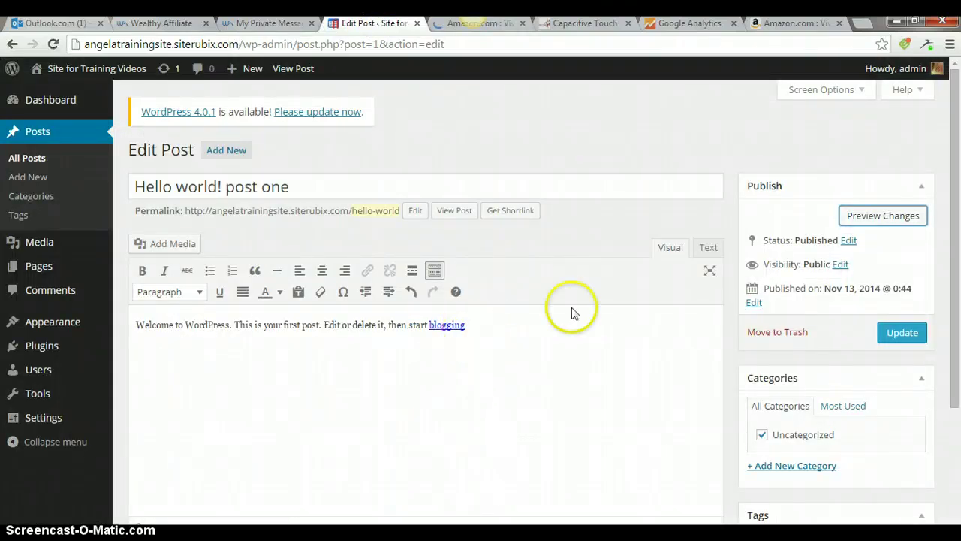
{"action": "left_click", "coordinate": [708, 250]}
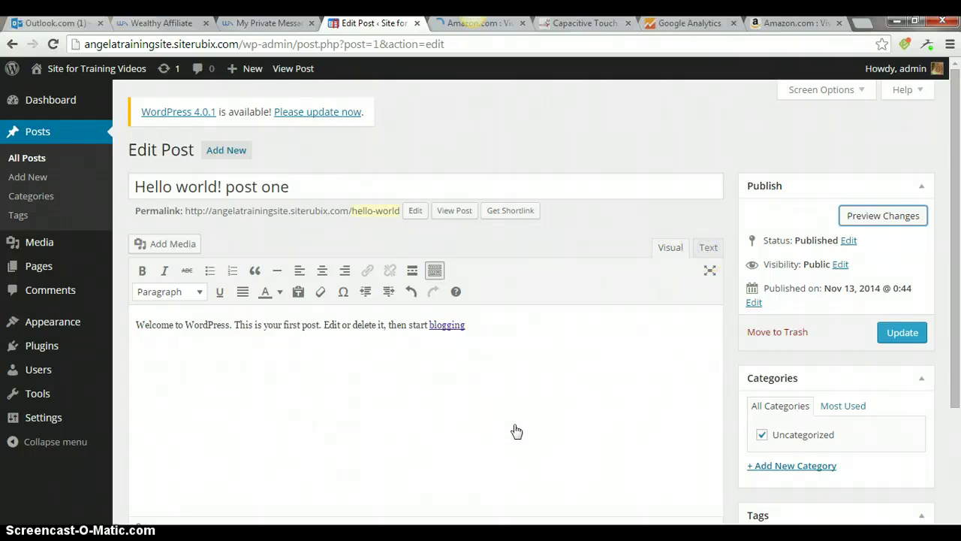
{"action": "left_click", "coordinate": [513, 433]}
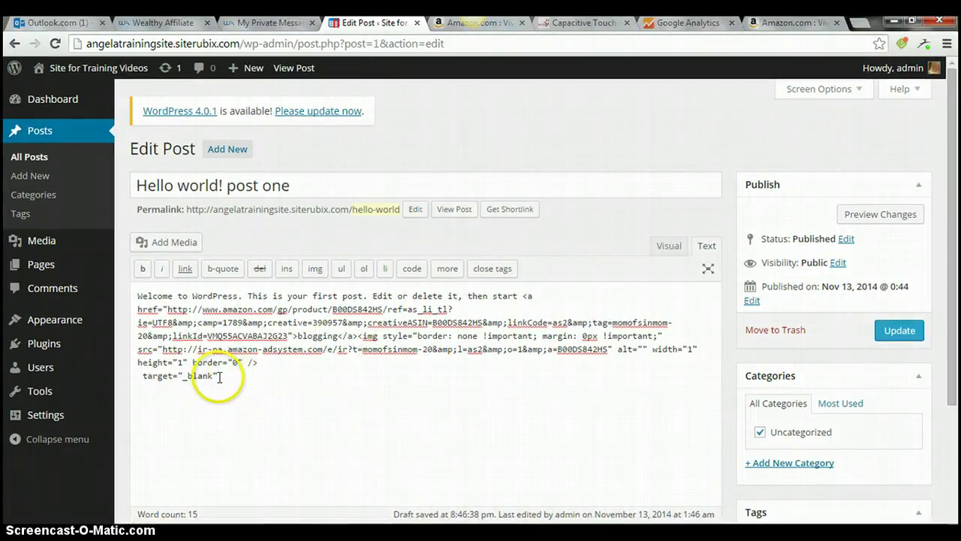
{"action": "left_click", "coordinate": [217, 374]}
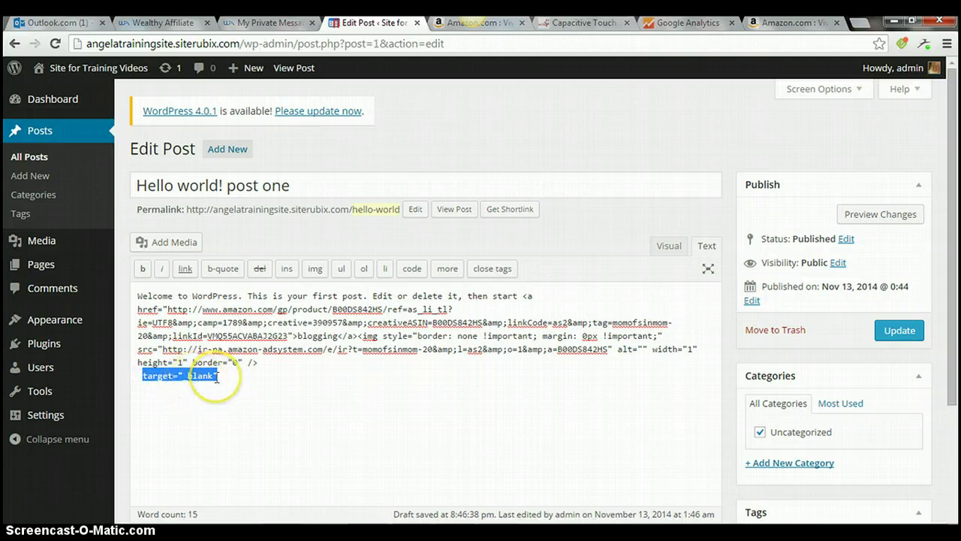
{"action": "left_click", "coordinate": [297, 336]}
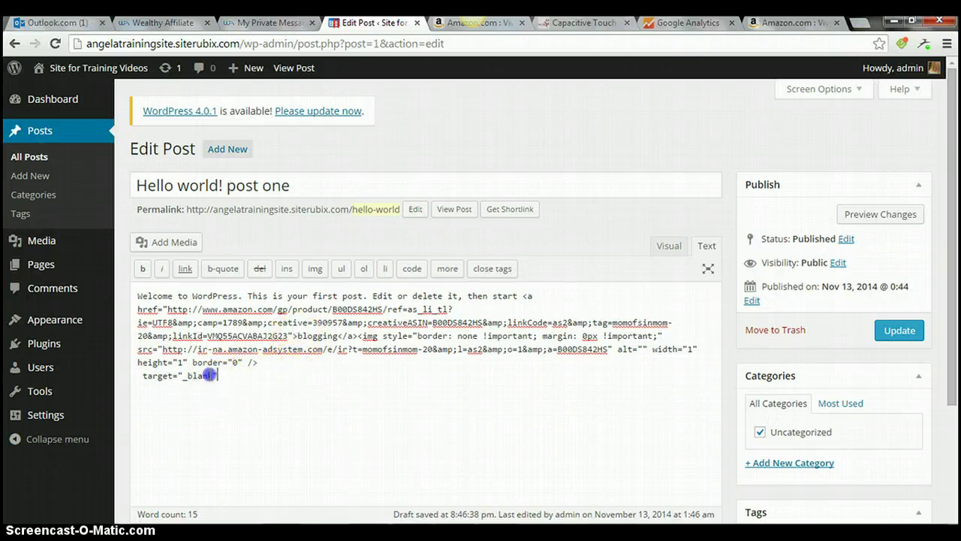
{"action": "left_click", "coordinate": [153, 374], "text": "shift"}
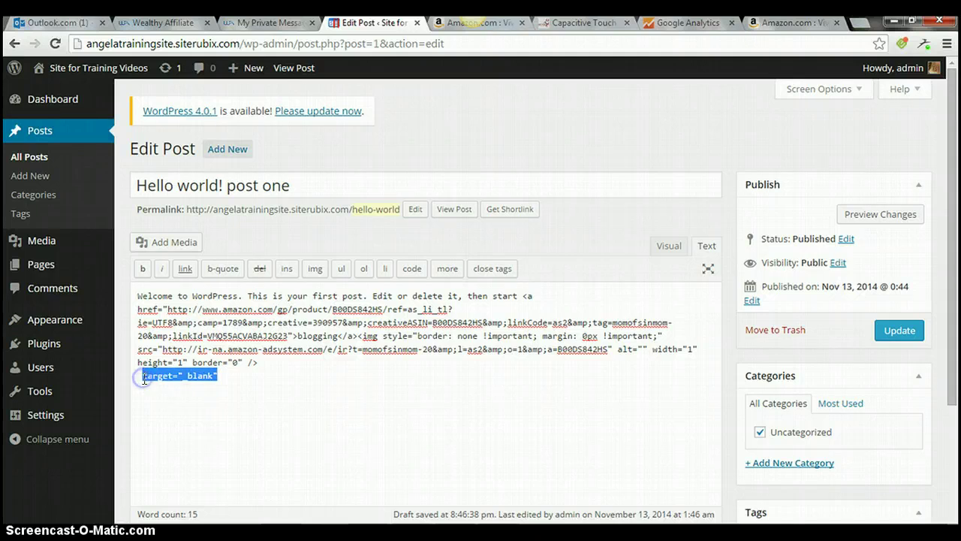
{"action": "left_click", "coordinate": [293, 337]}
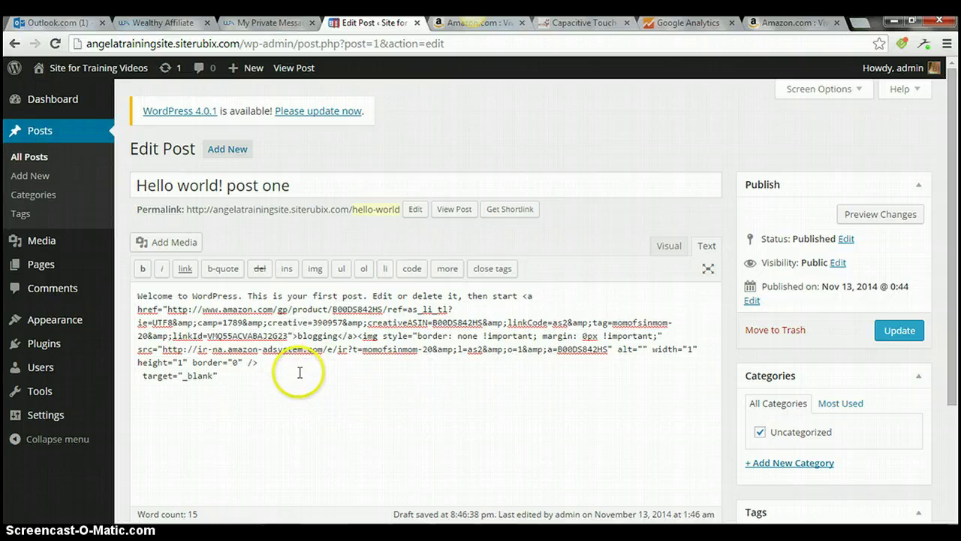
{"action": "type", "text": "target=\"_blank\""}
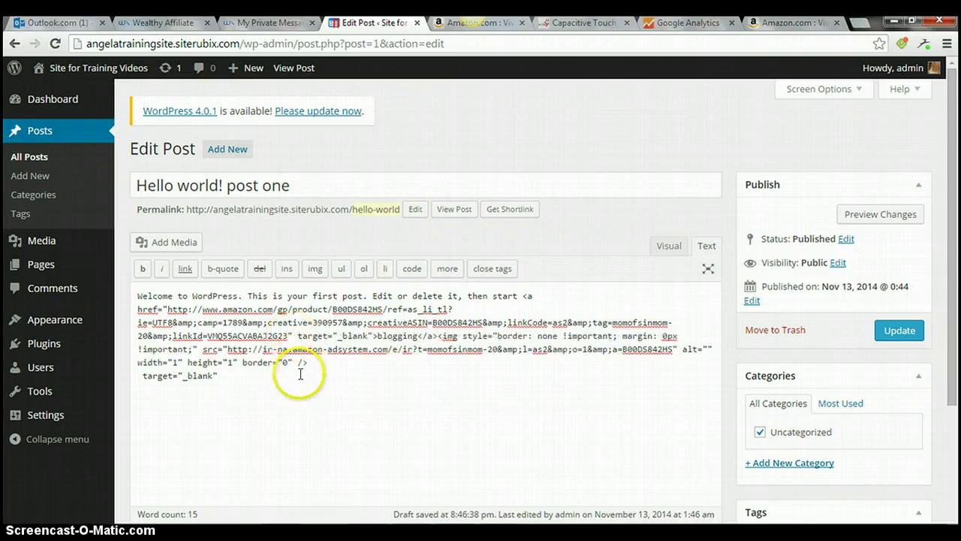
{"action": "left_click_drag", "start_coordinate": [221, 374], "coordinate": [194, 373]}
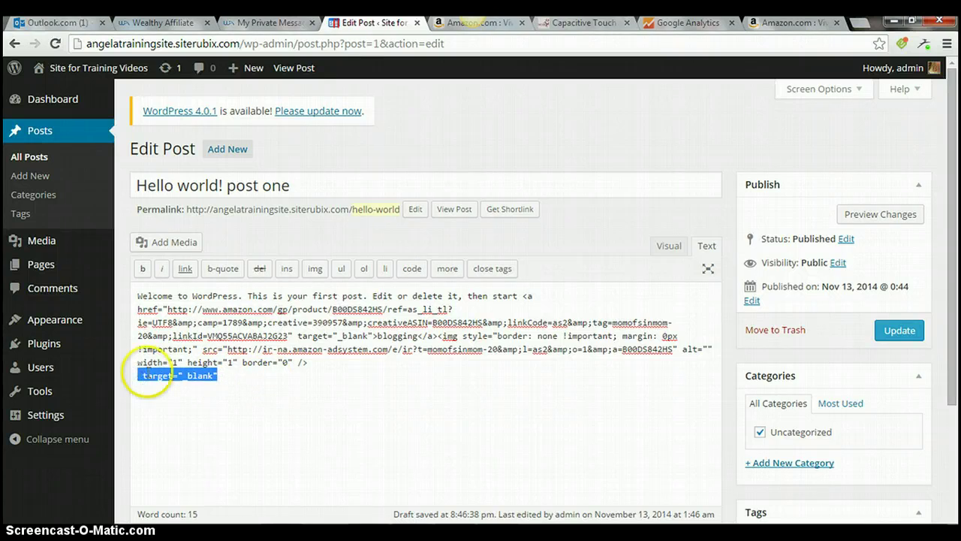
{"action": "key", "text": "BackSpace"}
Step: Preview the updated post and confirm 'blogging' opens the Amazon coconut oil page in a new tab
{"action": "left_click", "coordinate": [668, 246]}
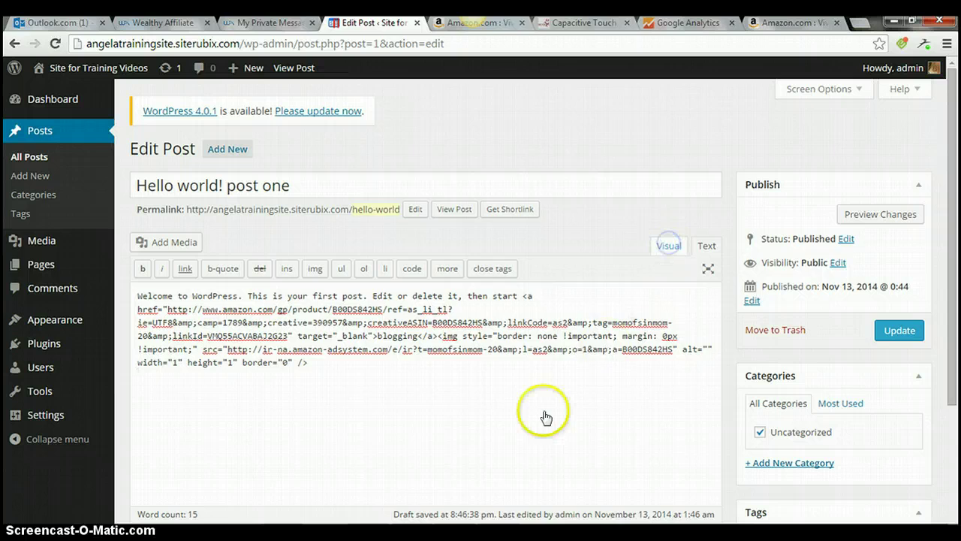
{"action": "left_click", "coordinate": [859, 222]}
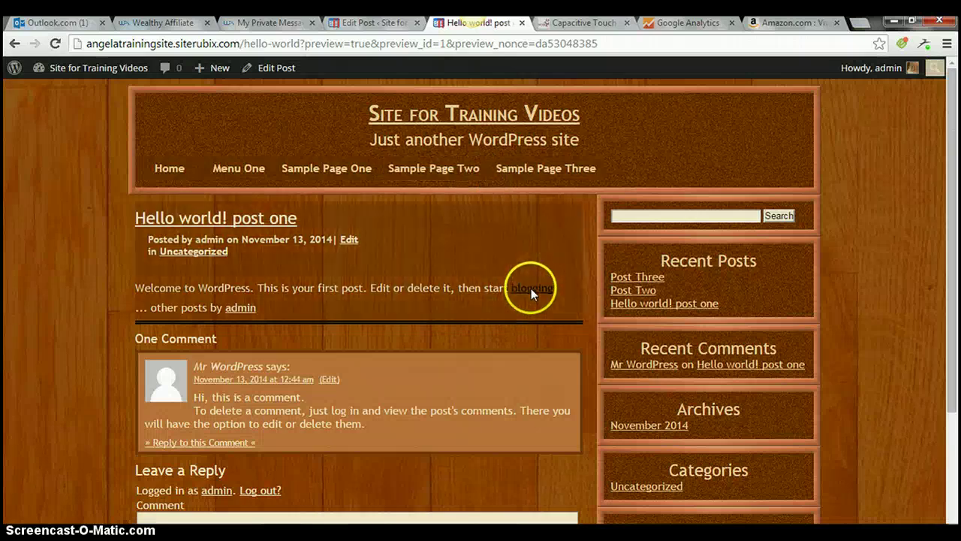
{"action": "left_click", "coordinate": [531, 289]}
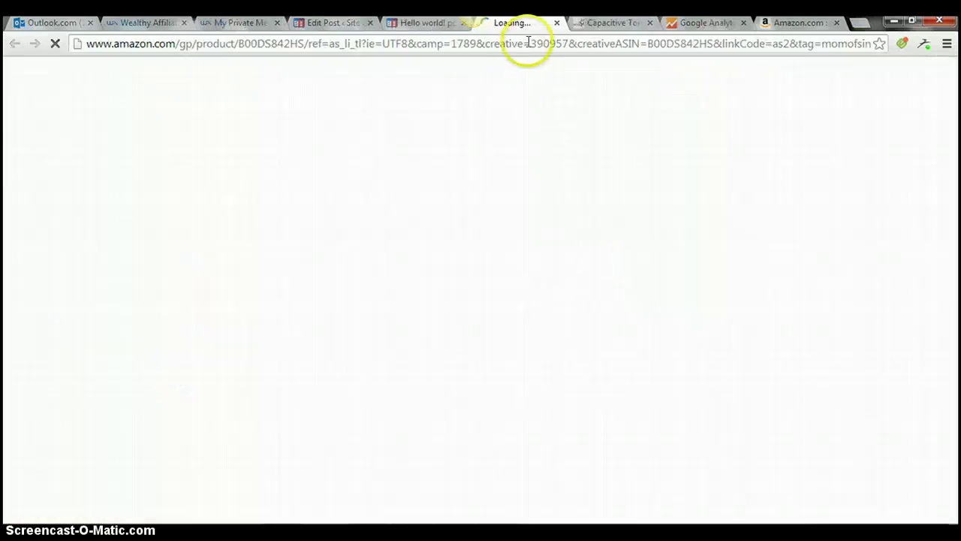